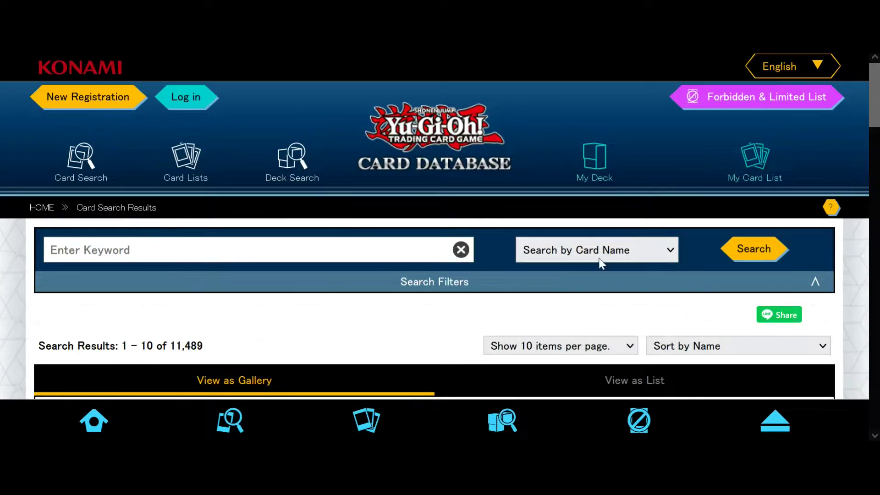
Rerun the card search, narrowing to 7,518 cards, and expand the Monster Cards search filters.
left_click(755, 252)
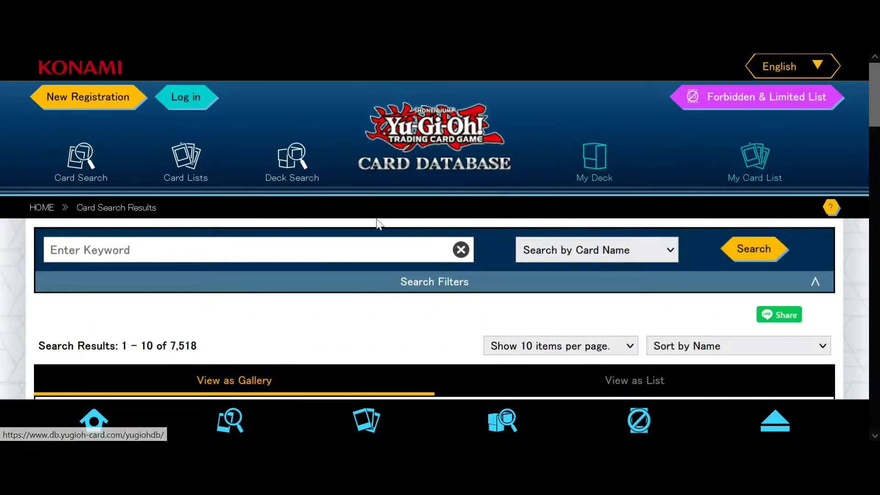
scroll(206, 277, "down", 2)
left_click(202, 278)
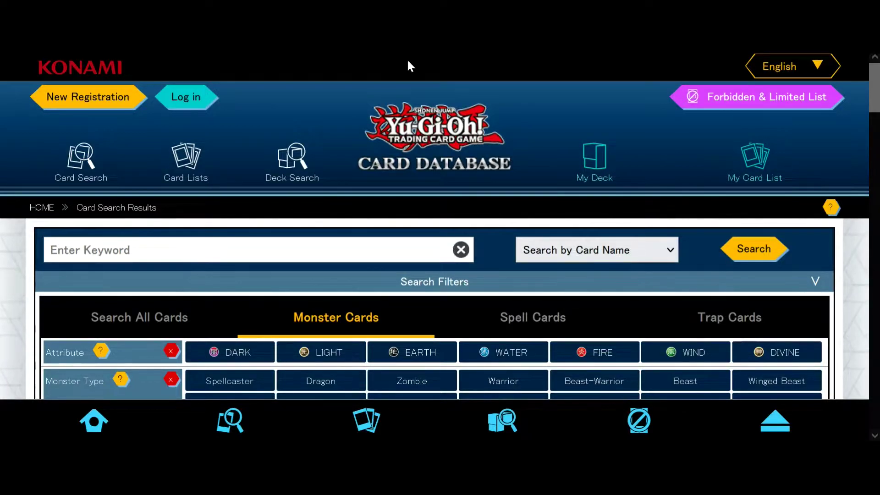
Choose LIGHT under Attribute, Dragon under Monster Type and 8 under Level.
scroll(407, 62, "down", 2)
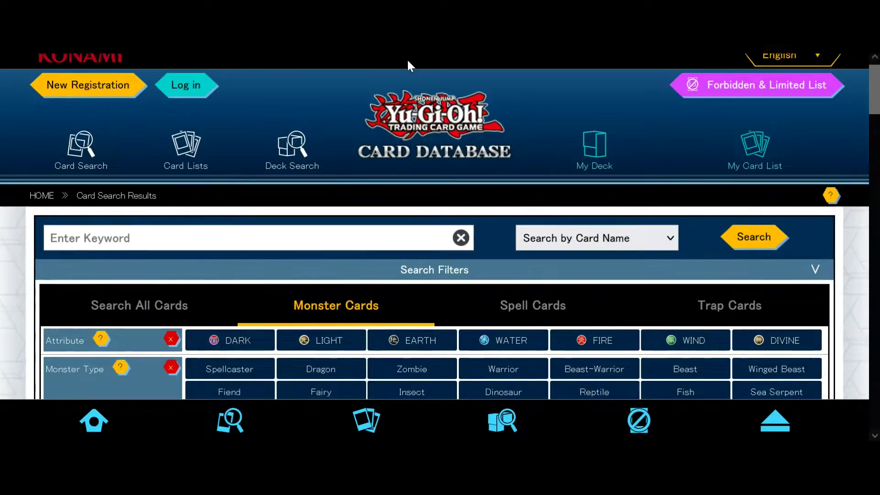
scroll(406, 71, "down", 2)
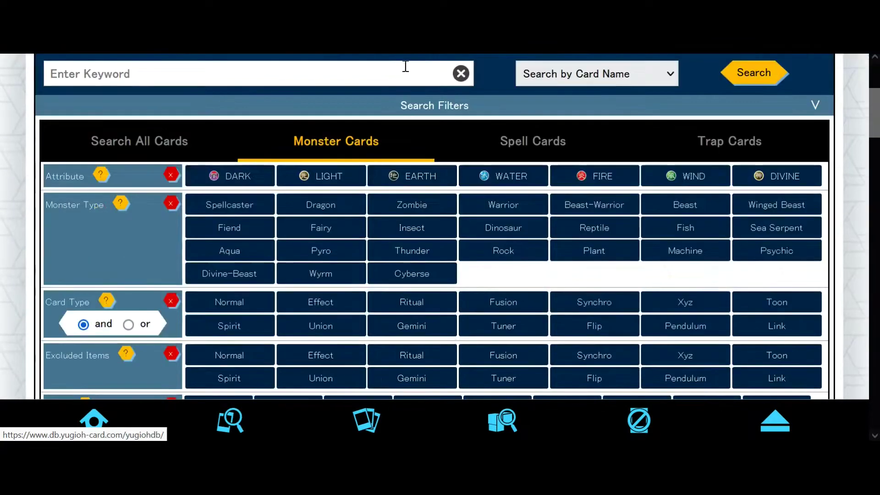
left_click(329, 176)
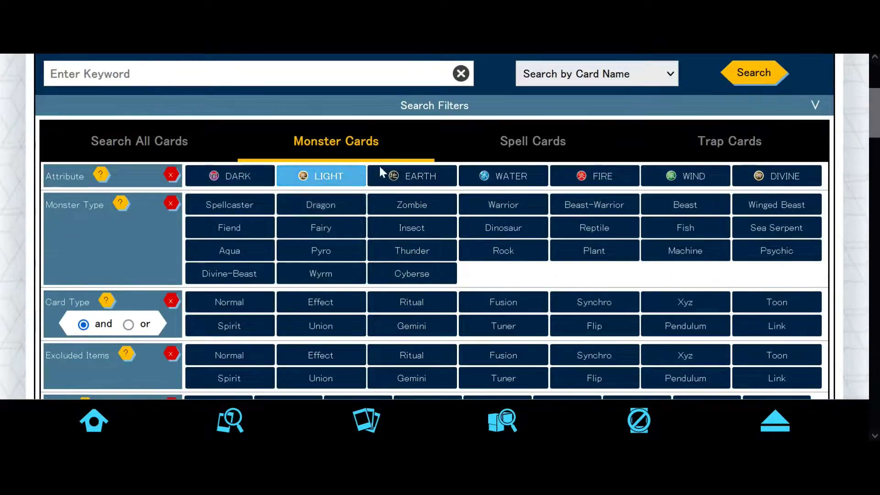
left_click(324, 207)
scroll(328, 192, "down", 2)
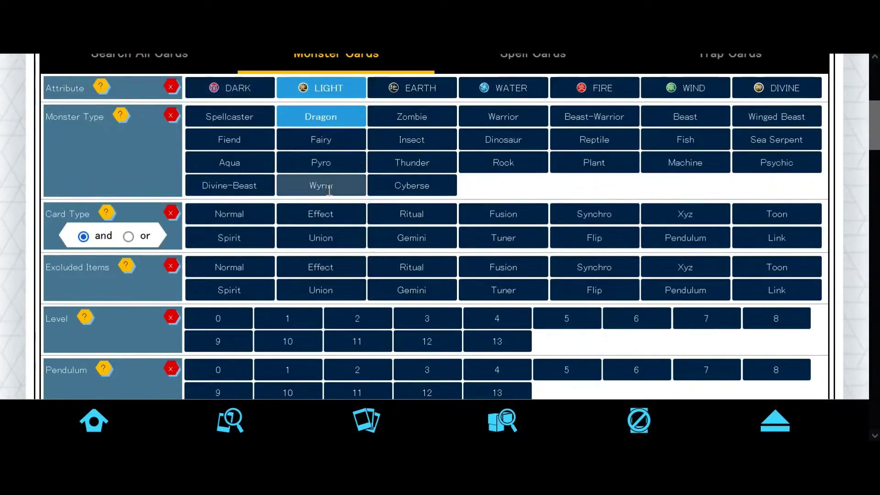
scroll(329, 188, "down", 2)
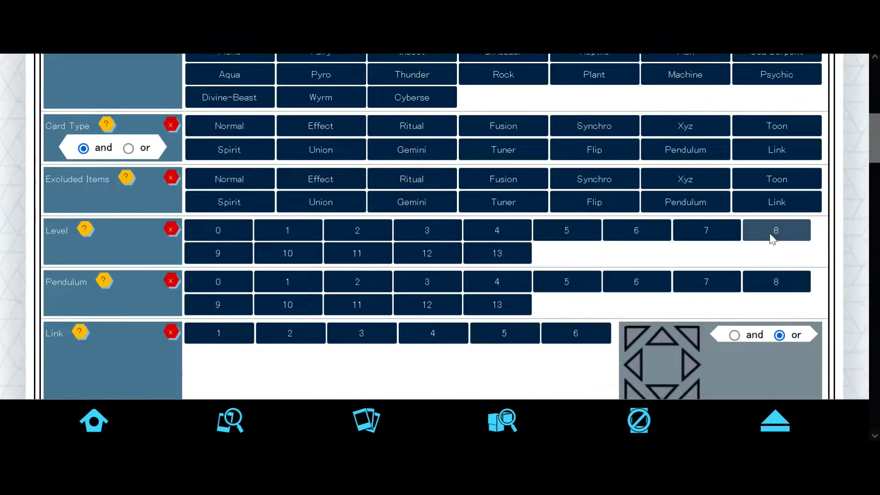
left_click(773, 237)
scroll(458, 270, "down", 2)
Fix ATK at 3000 and DEF at 2500 in both minimum and maximum boxes.
left_click(274, 333)
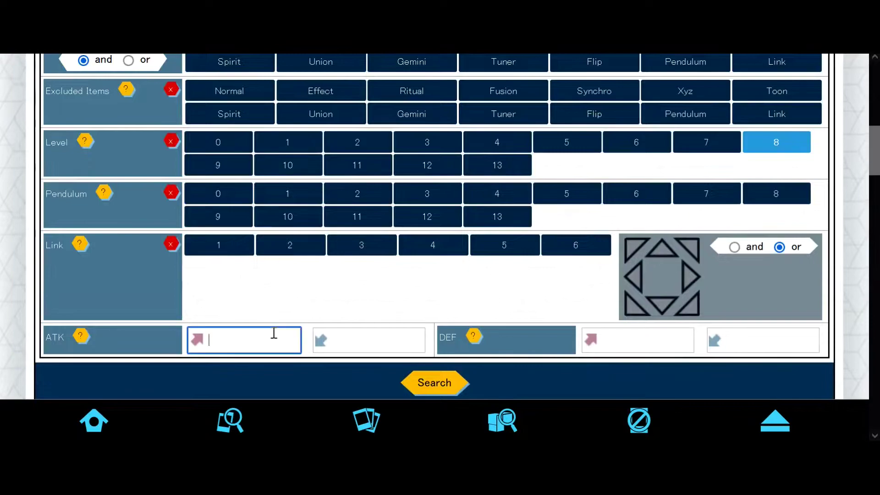
left_click(367, 346)
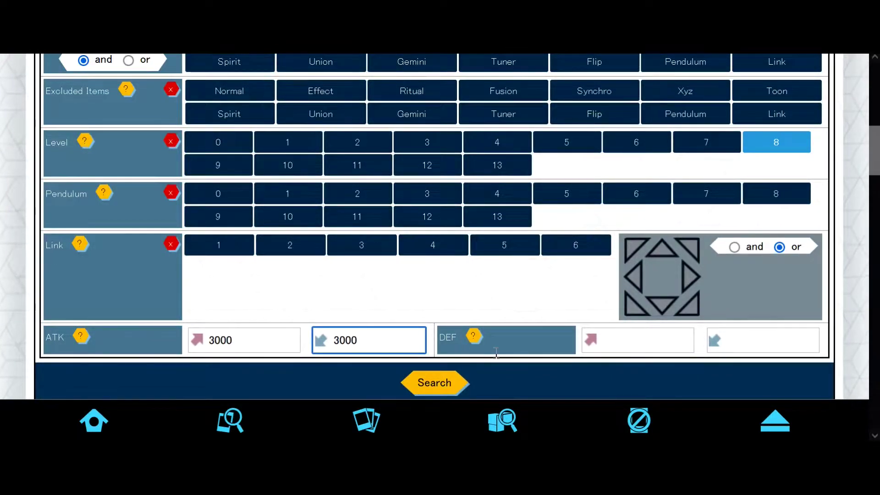
left_click(606, 344)
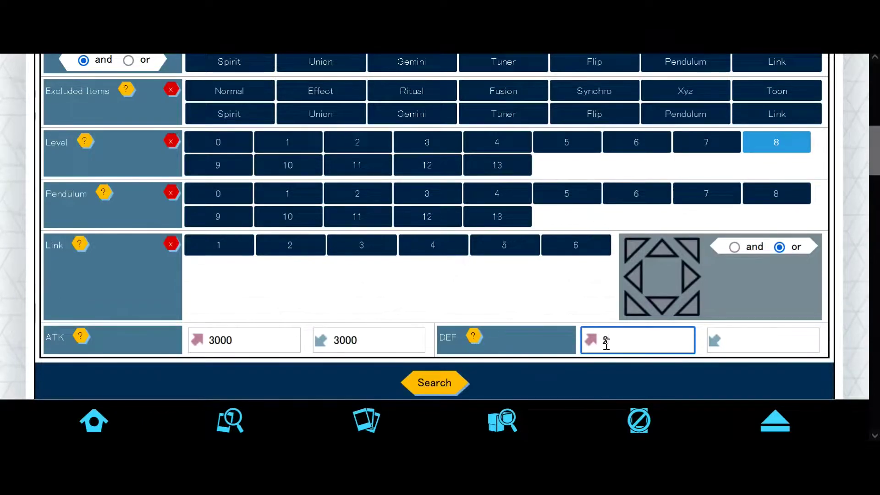
left_click(739, 339)
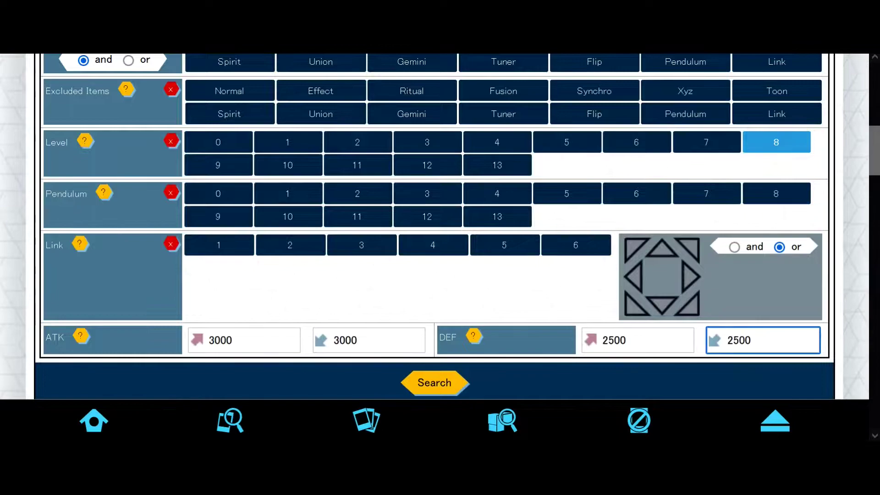
Exclude Xyz and Link monsters under Excluded Items.
scroll(723, 333, "up", 2)
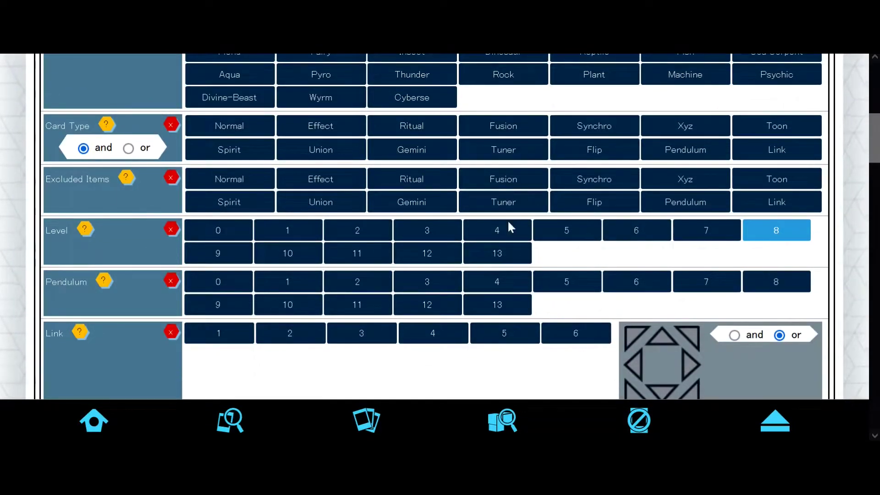
left_click(722, 186)
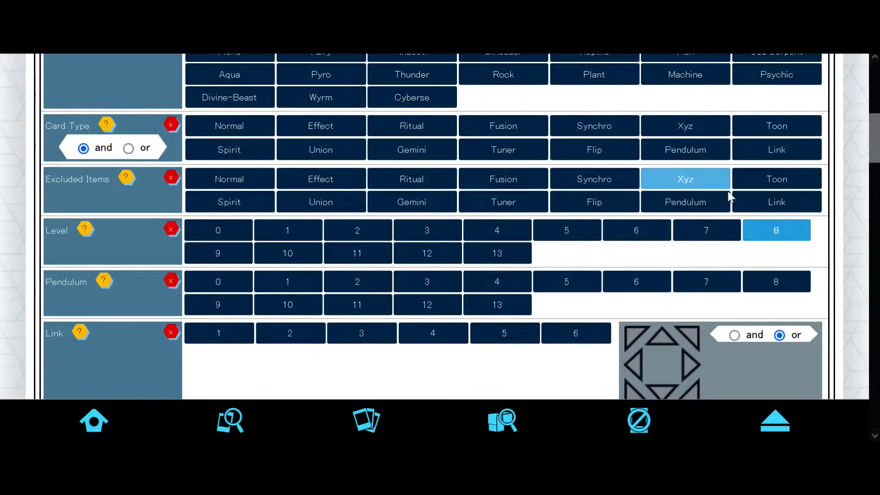
left_click(745, 207)
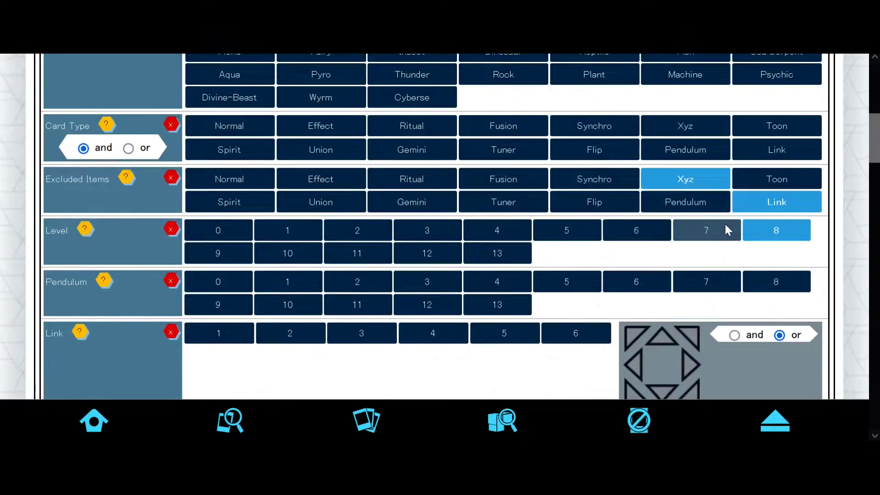
scroll(724, 222, "up", 4)
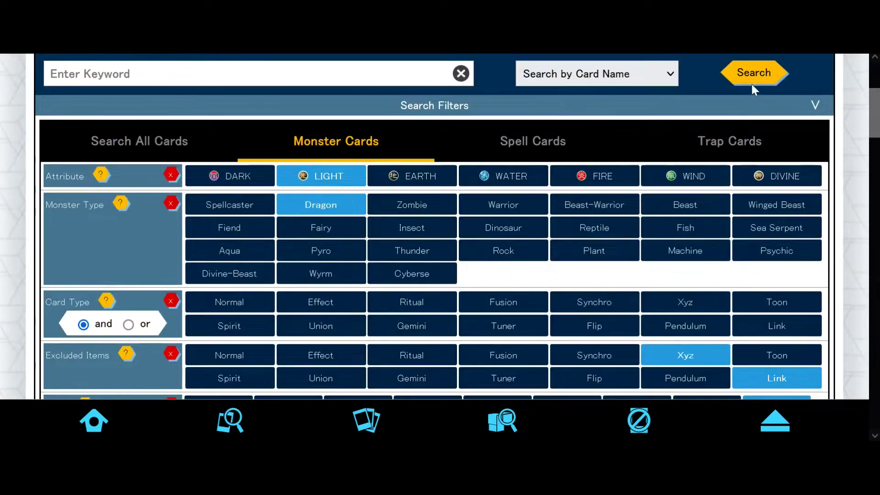
Run the filtered search and review the five results, including Blue-Eyes White Dragon.
left_click(753, 81)
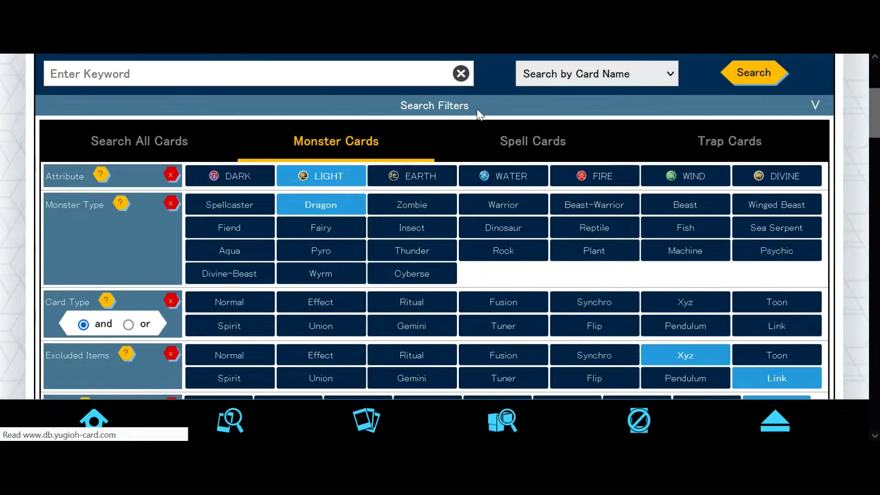
scroll(409, 192, "down", 2)
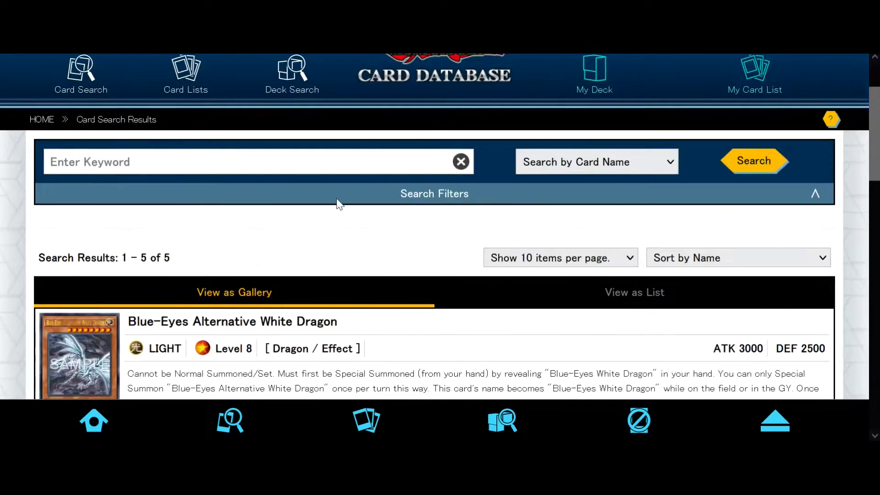
scroll(238, 198, "down", 2)
scroll(212, 186, "down", 2)
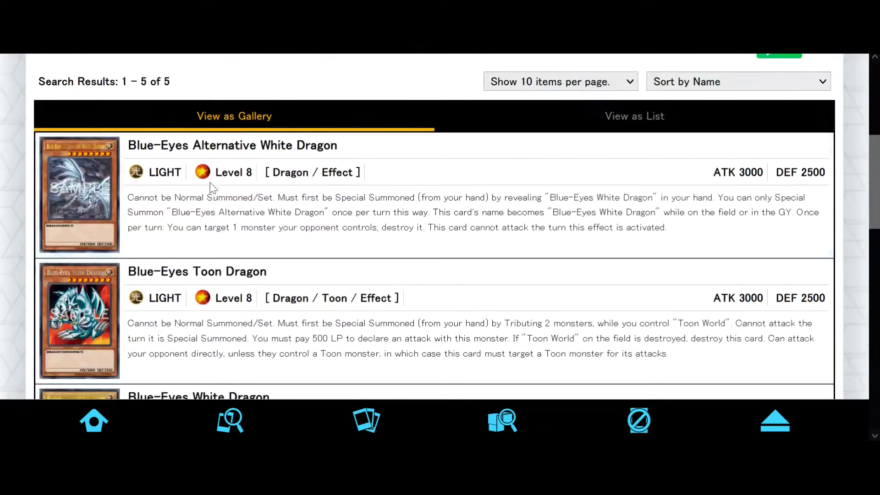
left_click(212, 186)
scroll(169, 170, "down", 8)
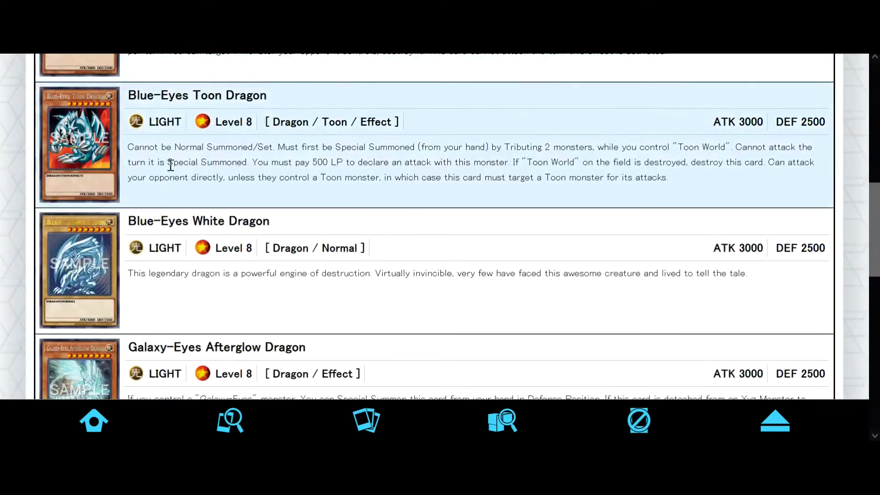
scroll(170, 165, "down", 2)
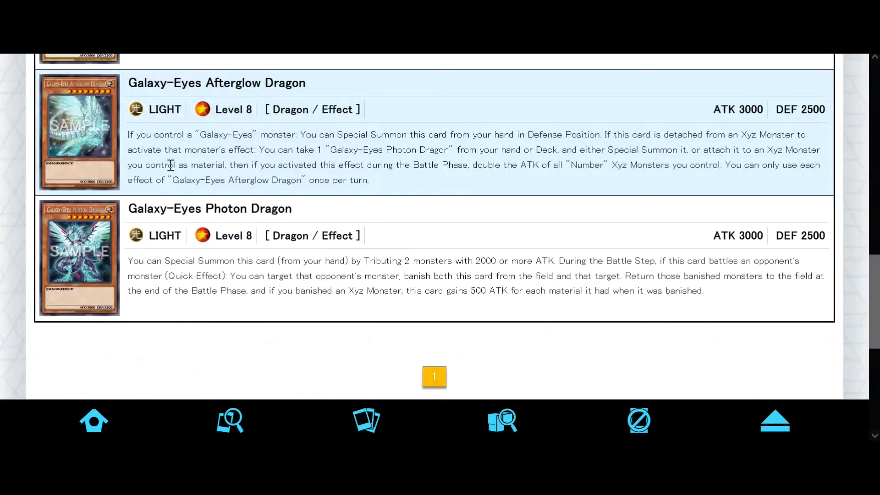
scroll(248, 247, "up", 6)
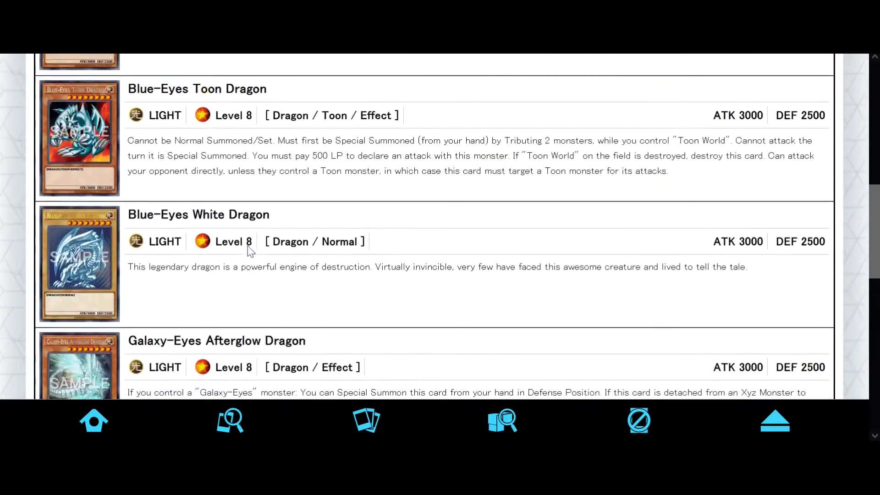
scroll(250, 251, "up", 2)
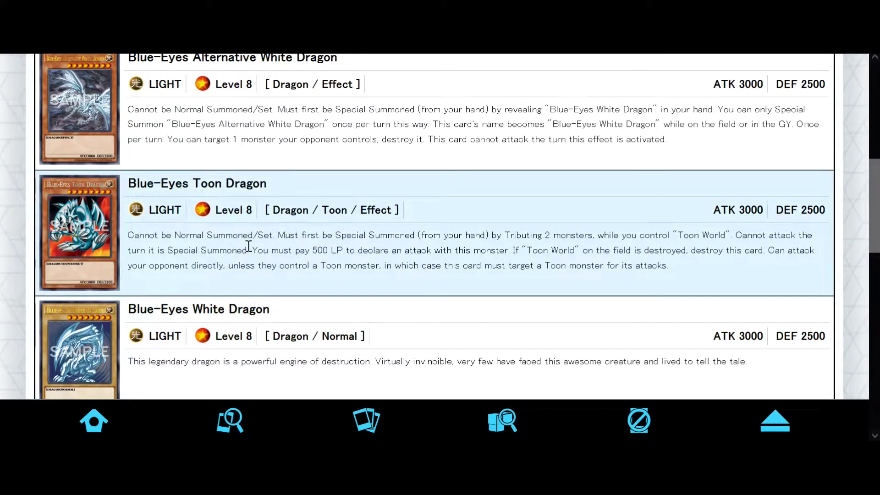
scroll(248, 247, "up", 4)
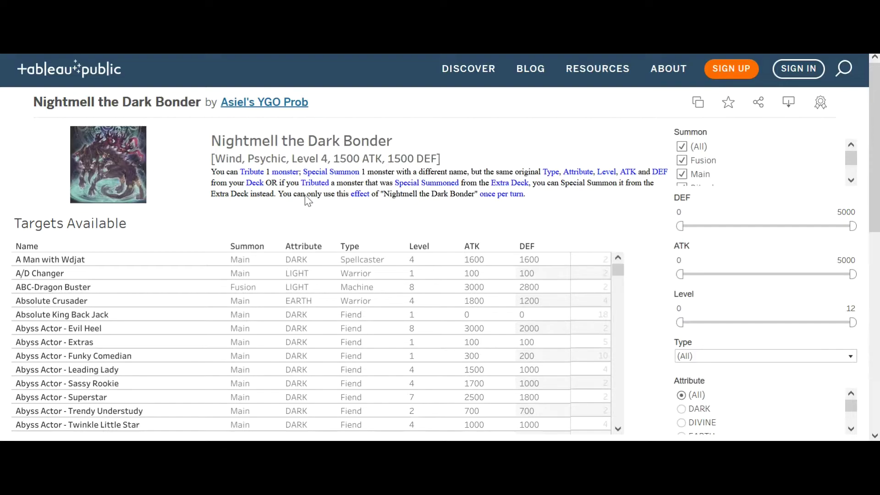
Scroll the Nightmell the Dark Bonder Targets Available table back to the top.
scroll(379, 294, "down", 3)
scroll(379, 294, "down", 15)
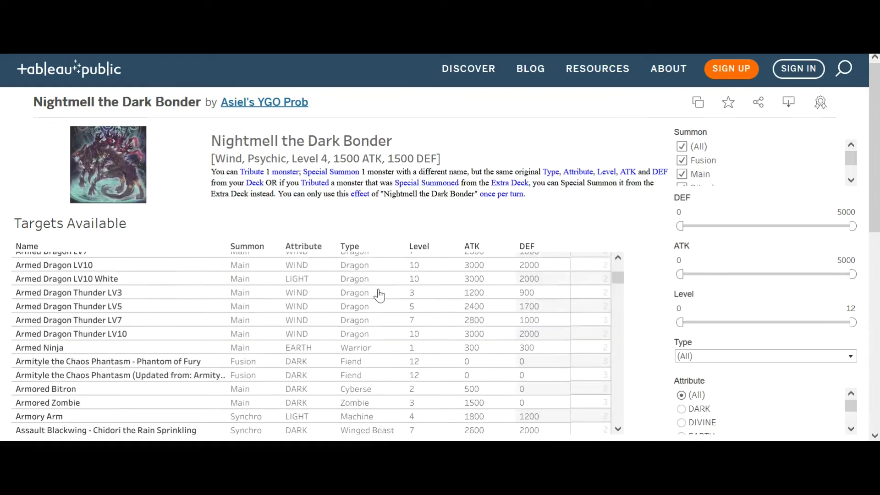
scroll(377, 294, "up", 15)
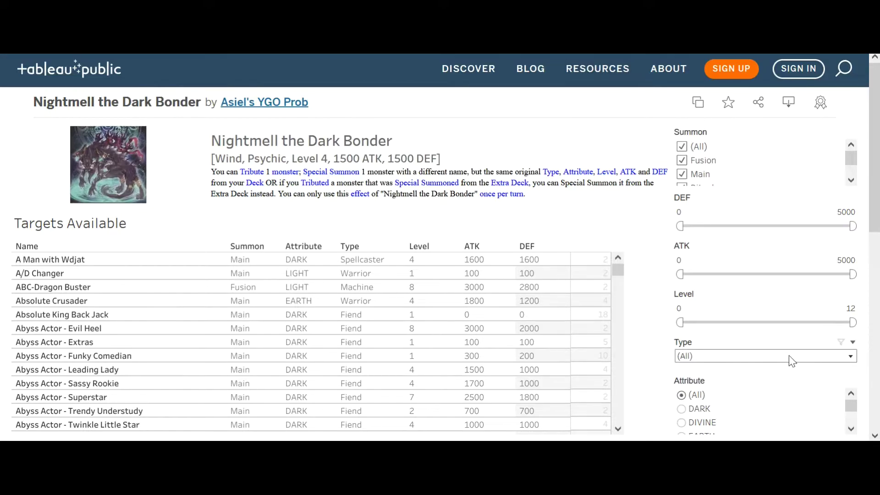
Set the Type filter to Dragon.
left_click(774, 362)
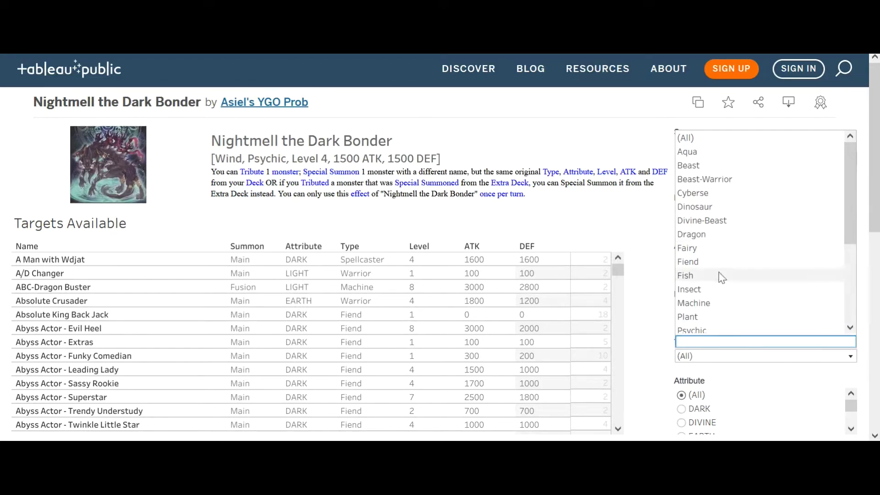
left_click(703, 232)
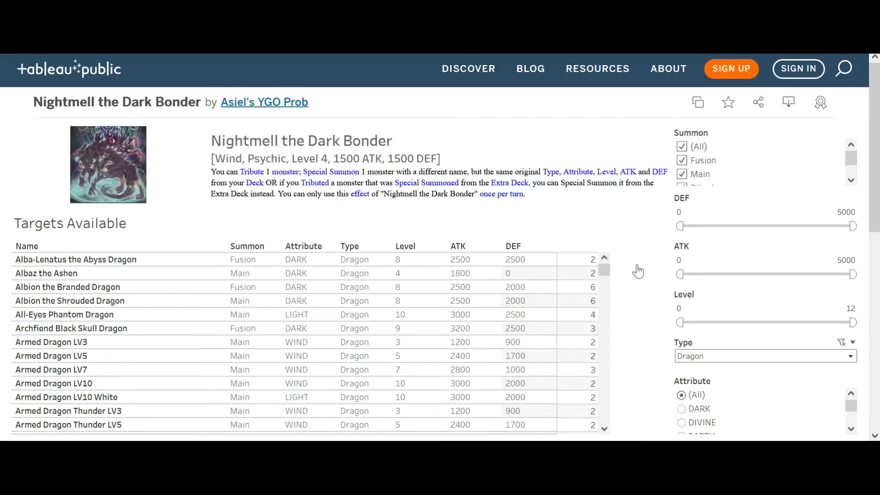
mouse_move(585, 306)
Set the Attribute filter to DARK and the Level range to 8–8.
left_click(681, 409)
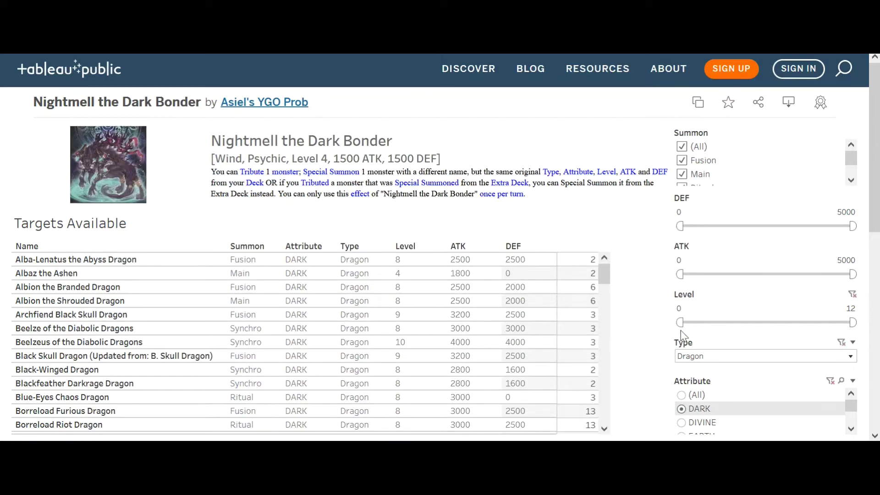
left_click(679, 310)
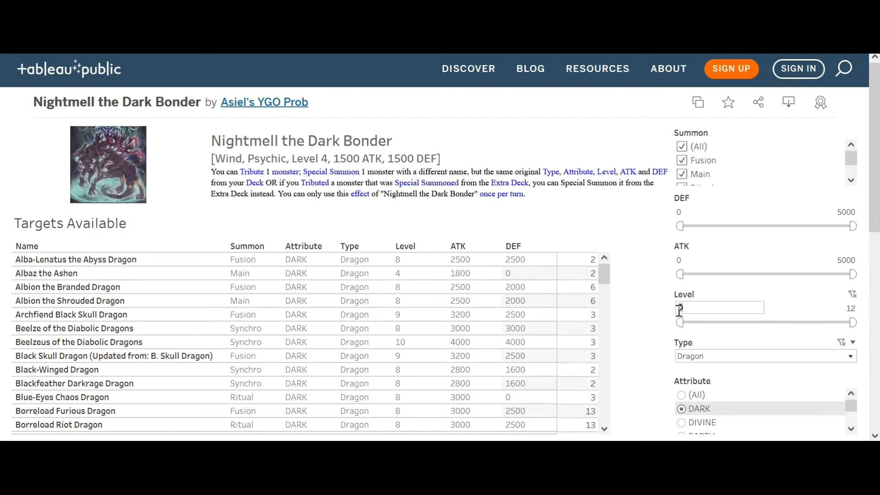
type("8")
key("Tab")
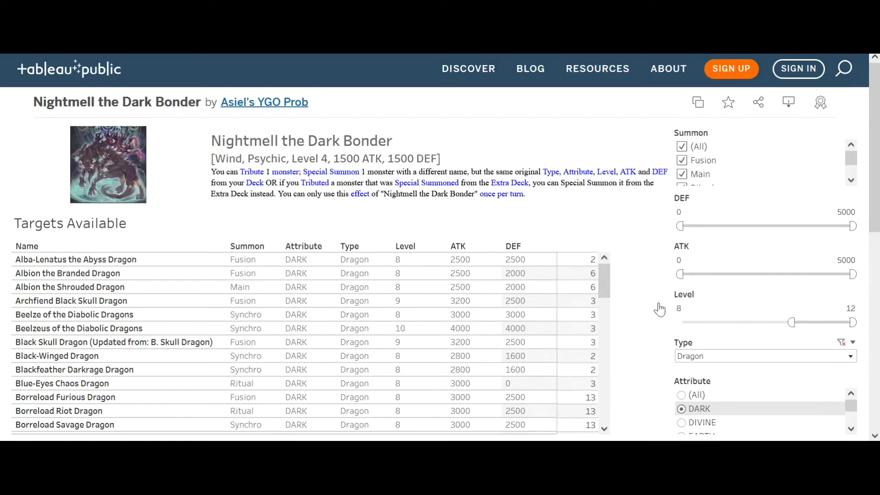
left_click(850, 307)
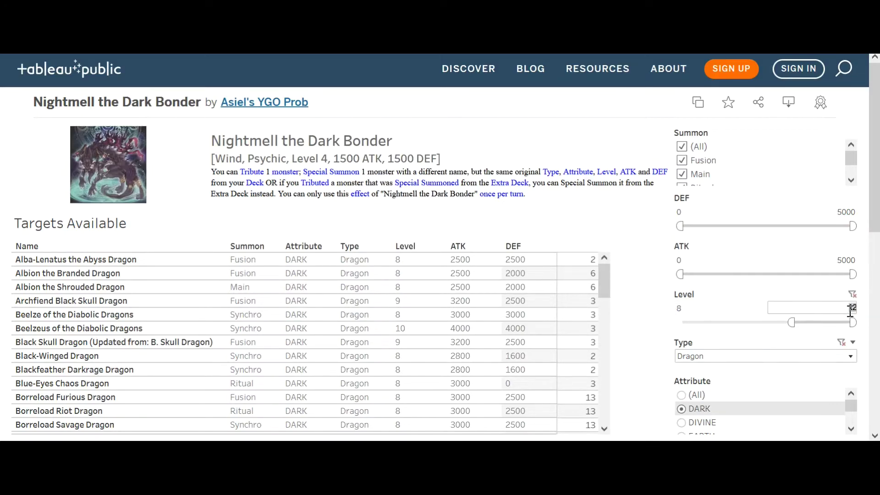
type("8")
key("Return")
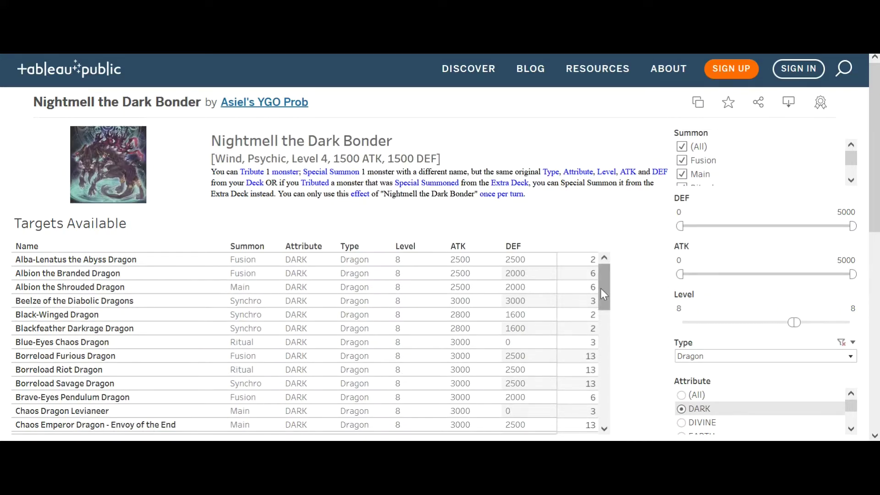
mouse_move(601, 290)
left_mouse_down()
mouse_move(616, 367)
mouse_move(609, 288)
left_mouse_up()
Fix the ATK range at 2500 to 2500, correcting a mistyped maximum.
left_click(679, 260)
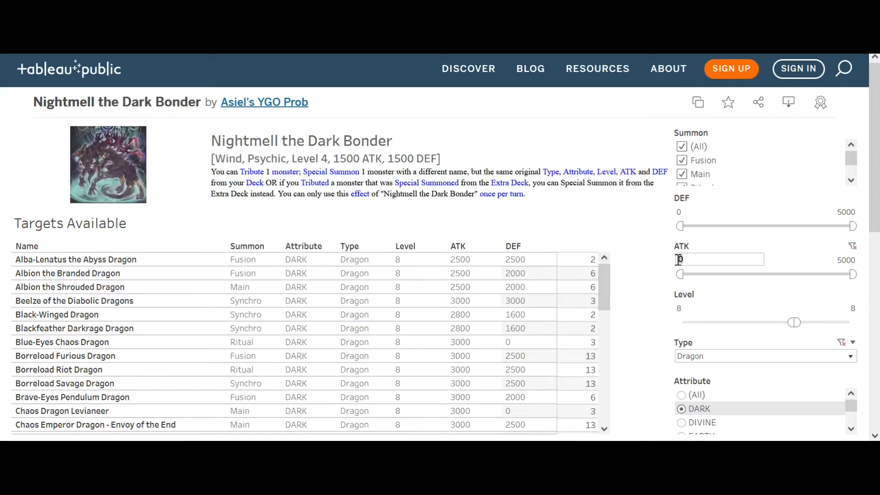
type("2500")
left_click(837, 261)
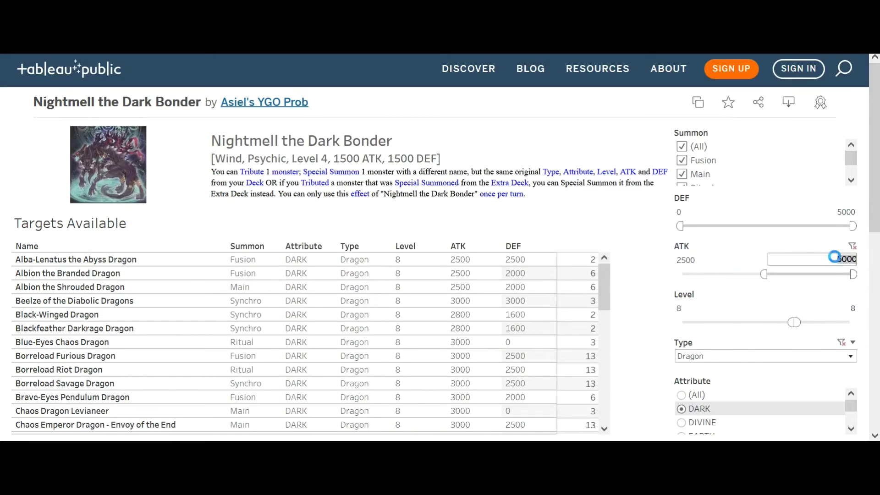
type("250")
key("BackSpace")
type("000")
left_click_drag(830, 259, 866, 264)
type("2500")
left_click(687, 210)
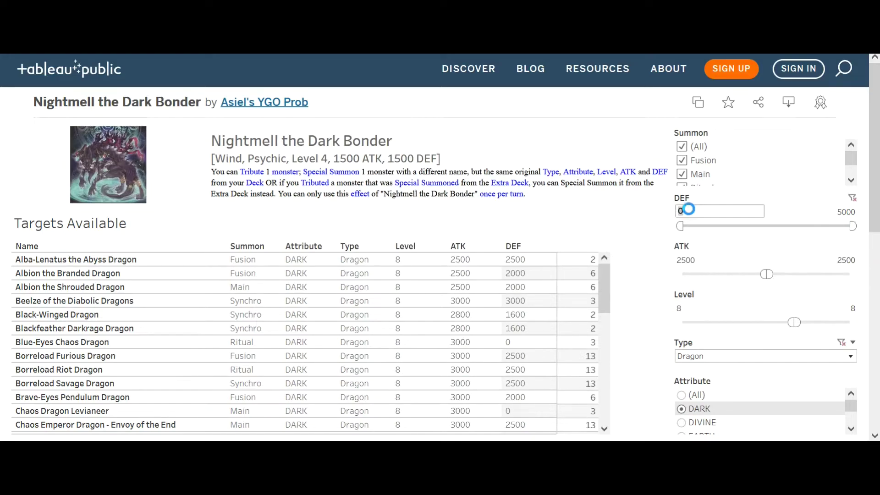
Set both the DEF minimum and maximum to 2000.
type("2")
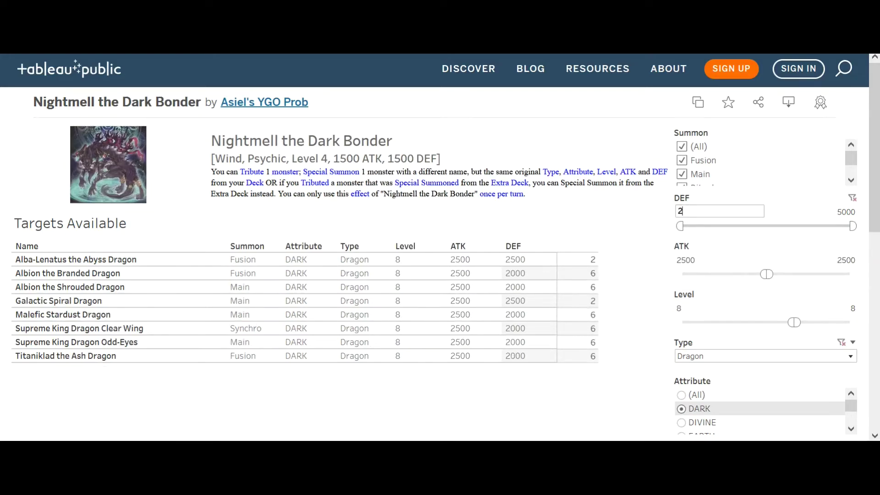
type("000")
left_click(844, 212)
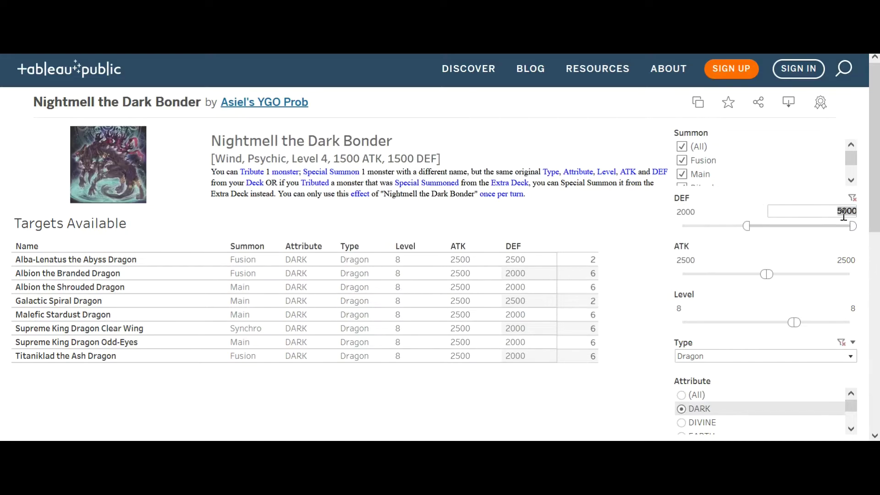
type("2000")
key("Return")
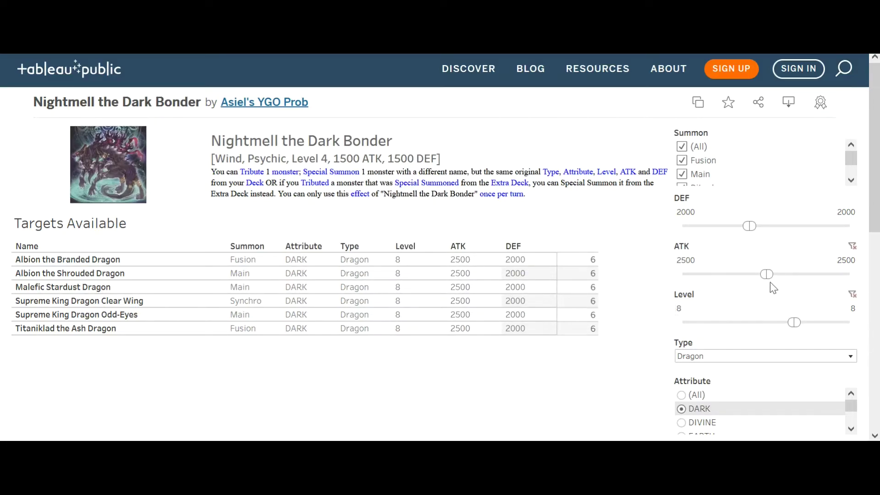
Reset ATK and DEF to 0–5000 and Level to 0–12.
left_click_drag(768, 275, 822, 279)
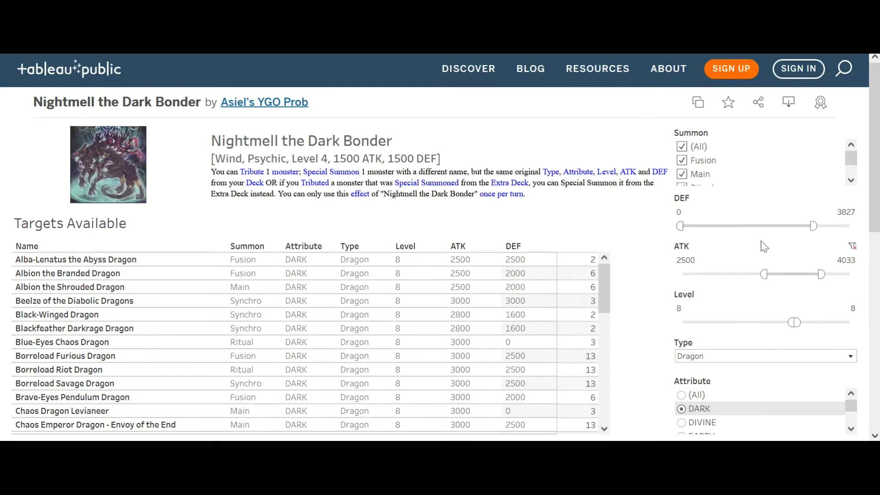
left_click_drag(815, 233, 862, 239)
left_click_drag(765, 274, 682, 265)
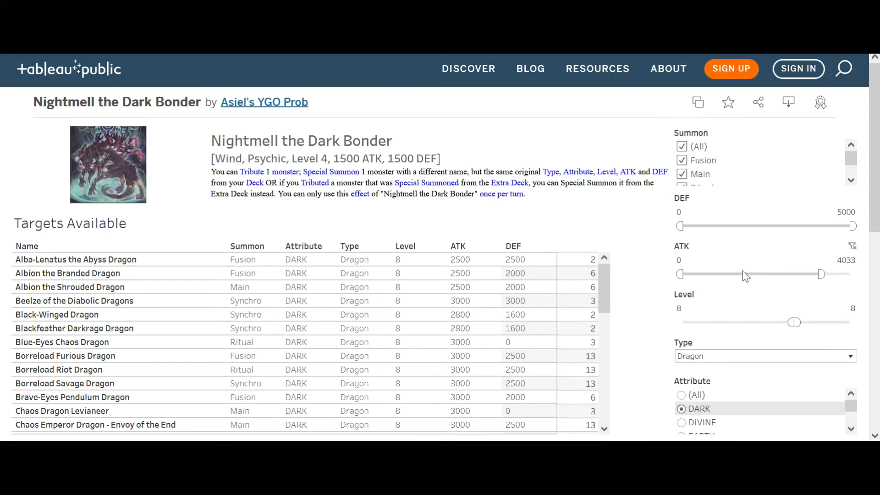
left_click(820, 276)
left_click_drag(820, 276, 871, 281)
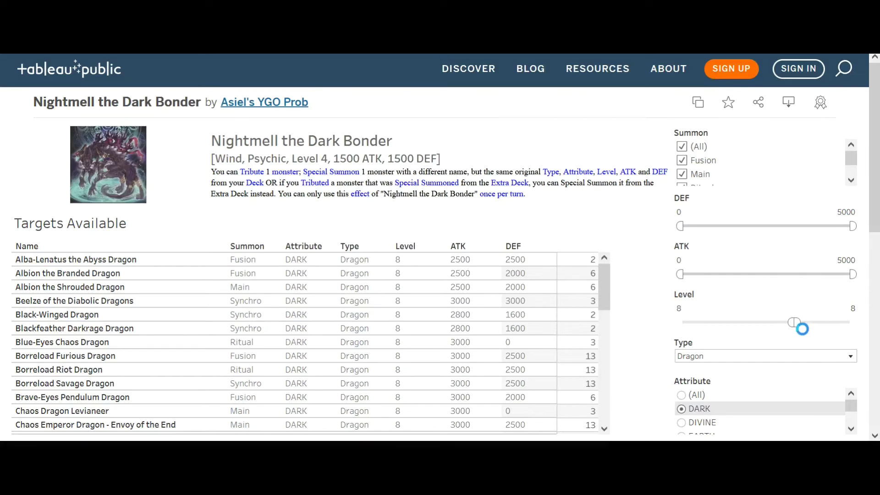
mouse_move(791, 324)
left_mouse_down()
mouse_move(692, 323)
mouse_move(661, 333)
left_mouse_up()
left_click(784, 331)
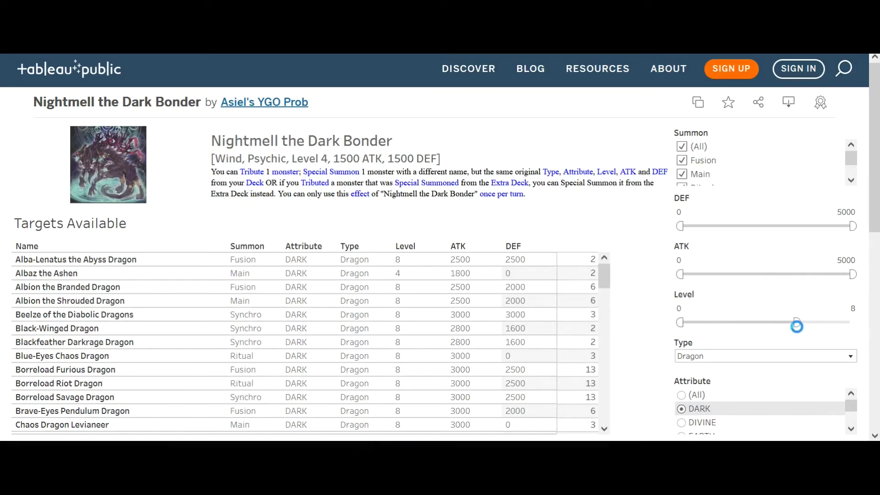
left_click_drag(817, 325, 870, 337)
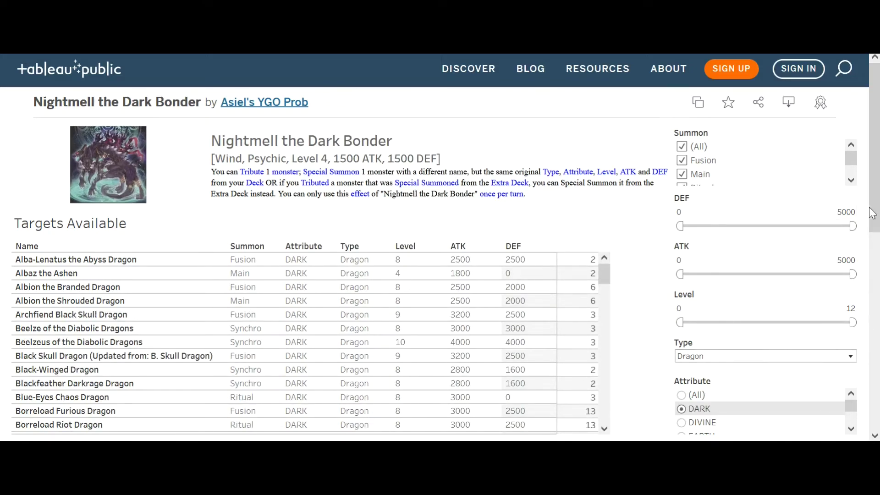
scroll(876, 201, "down", 3)
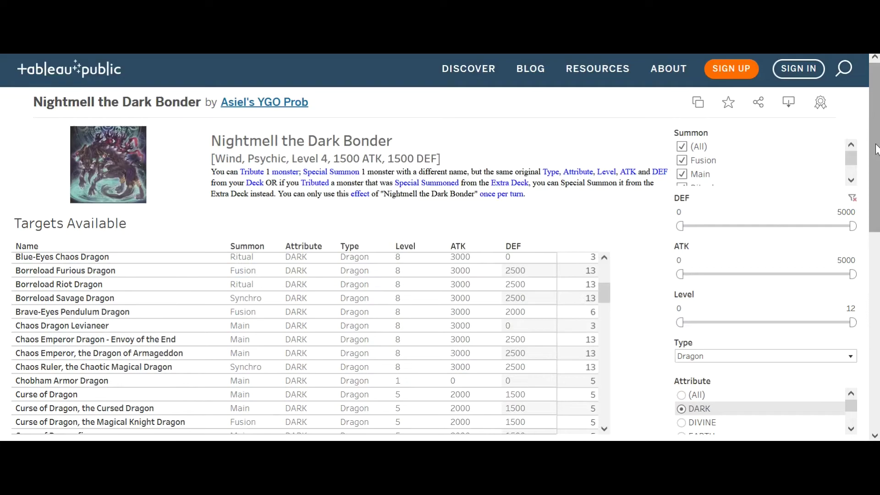
mouse_move(876, 149)
left_mouse_down()
mouse_move(867, 245)
mouse_move(828, 258)
left_mouse_up()
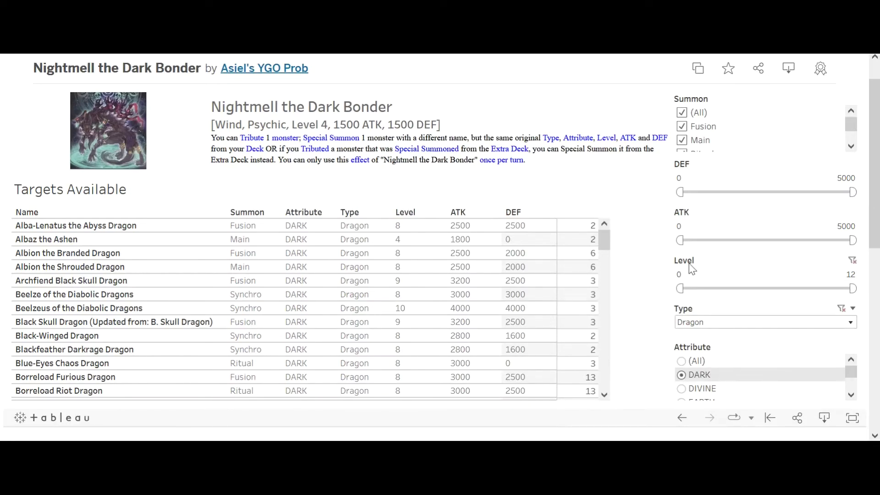
Set the Attribute filter back to (All).
left_click(681, 361)
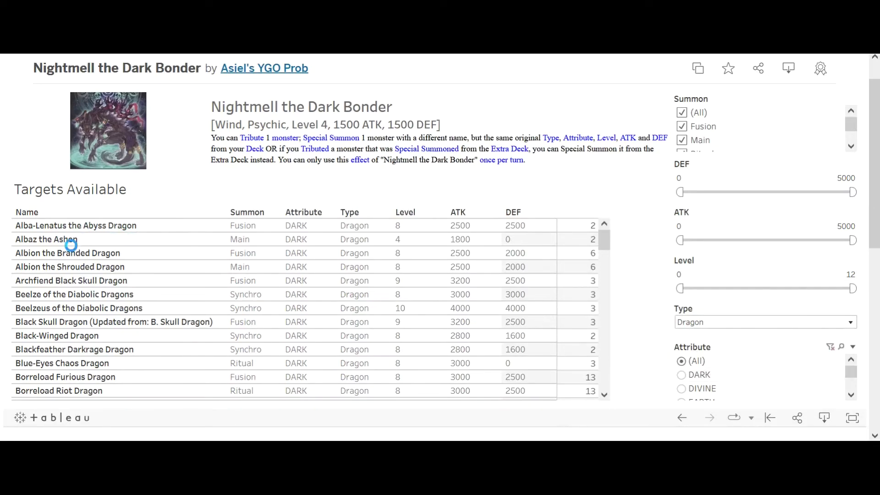